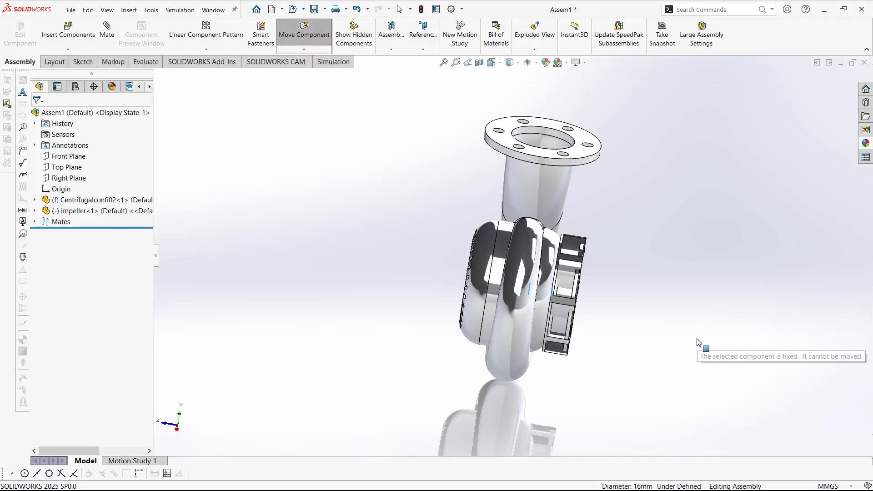
Make the pump casing component transparent in the assembly and inspect the impeller inside it.
{"action": "left_click", "coordinate": [598, 179]}
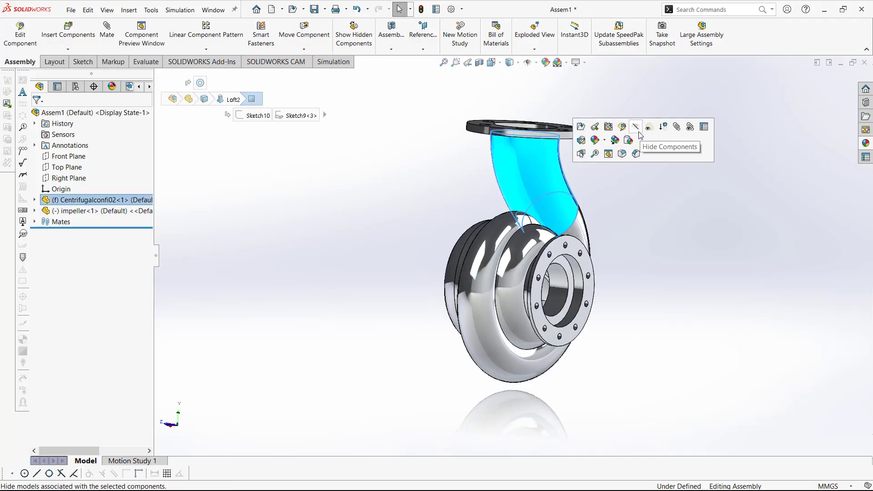
{"action": "left_click", "coordinate": [645, 149]}
{"action": "middle_click_drag", "start_coordinate": [534, 273], "coordinate": [558, 235]}
{"action": "scroll", "coordinate": [677, 325], "scroll_direction": "up", "scroll_amount": 4}
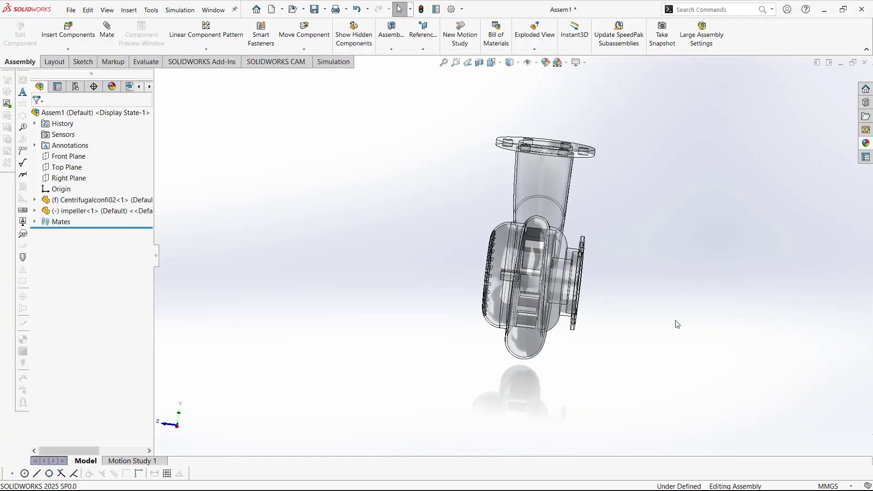
{"action": "key", "text": "ctrl+7"}
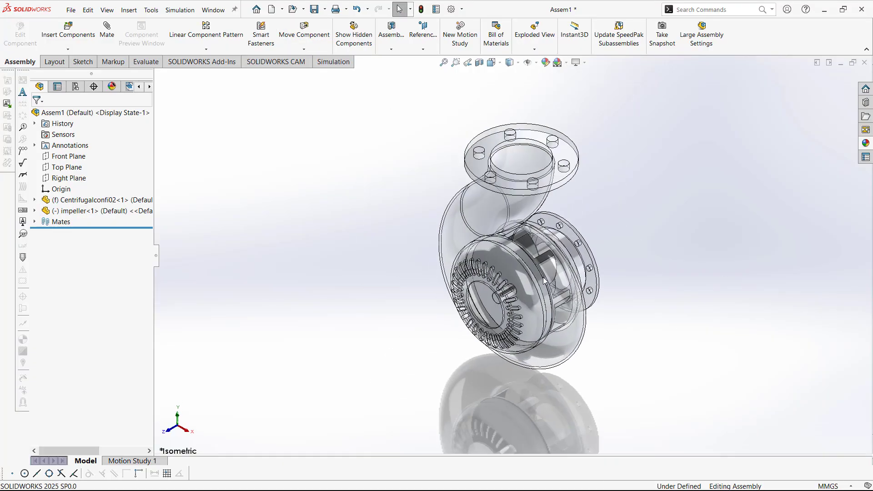
{"action": "scroll", "coordinate": [570, 255], "scroll_direction": "down", "scroll_amount": 4}
{"action": "middle_click_drag", "start_coordinate": [598, 346], "coordinate": [587, 328]}
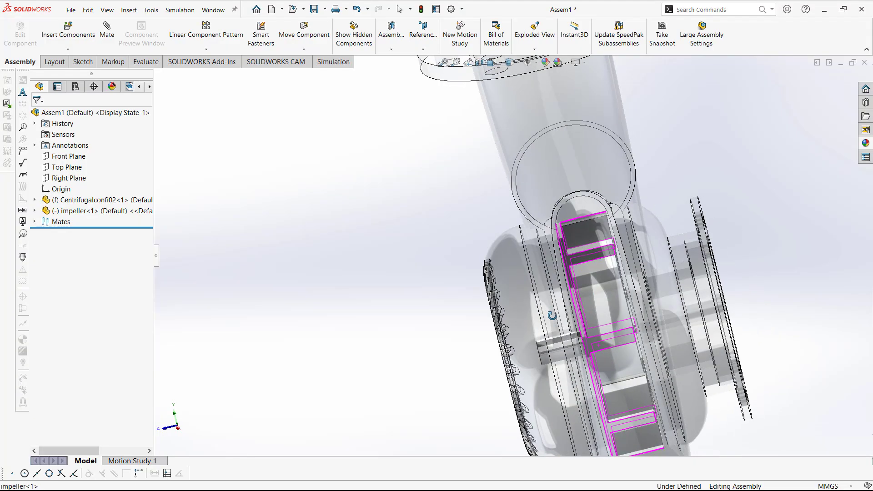
{"action": "scroll", "coordinate": [683, 382], "scroll_direction": "up", "scroll_amount": 5}
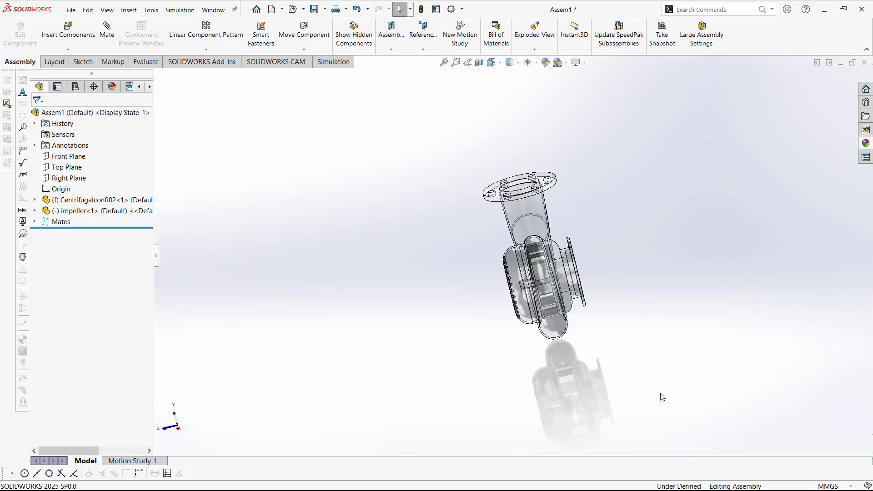
{"action": "key", "text": "ctrl+7"}
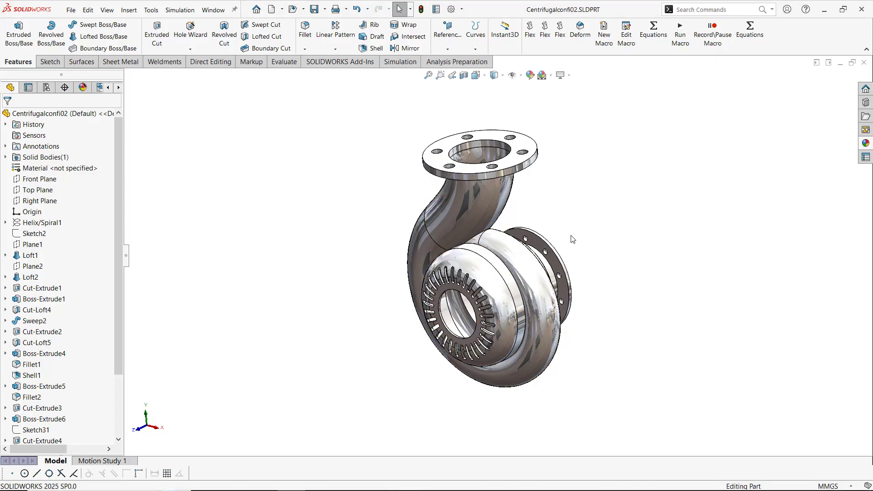
Search the commands for Split and add it to the Features commands right after Deform.
{"action": "middle_click_drag", "start_coordinate": [572, 240], "coordinate": [523, 360]}
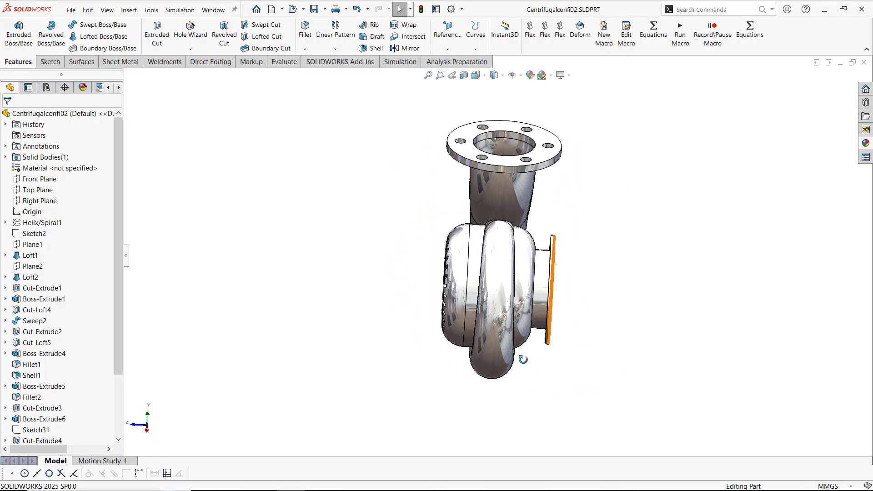
{"action": "key", "text": "ctrl+7"}
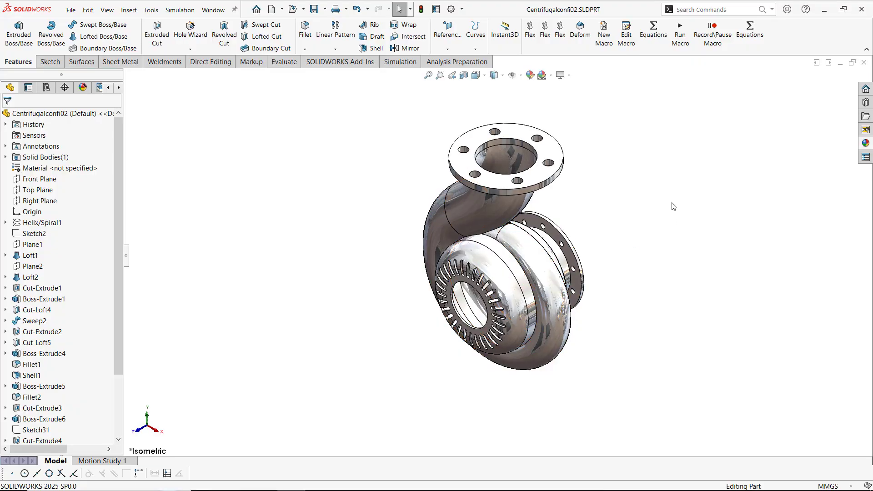
{"action": "left_click", "coordinate": [687, 6]}
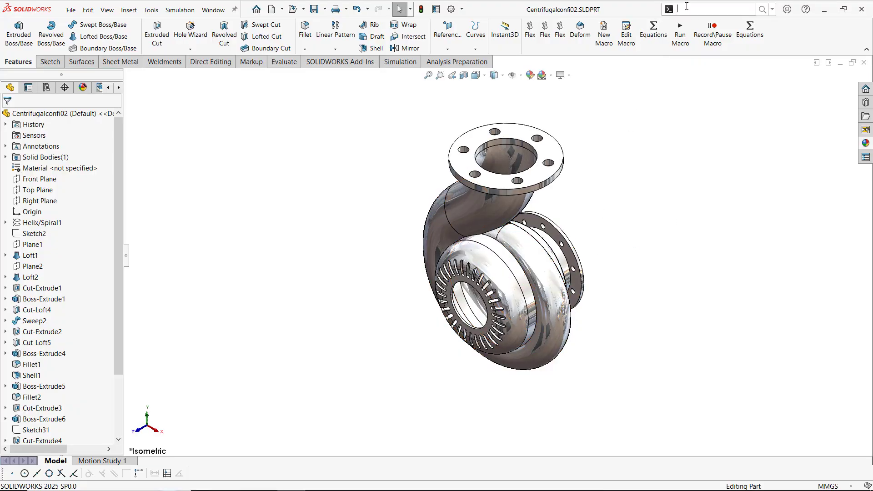
{"action": "type", "text": "spli"}
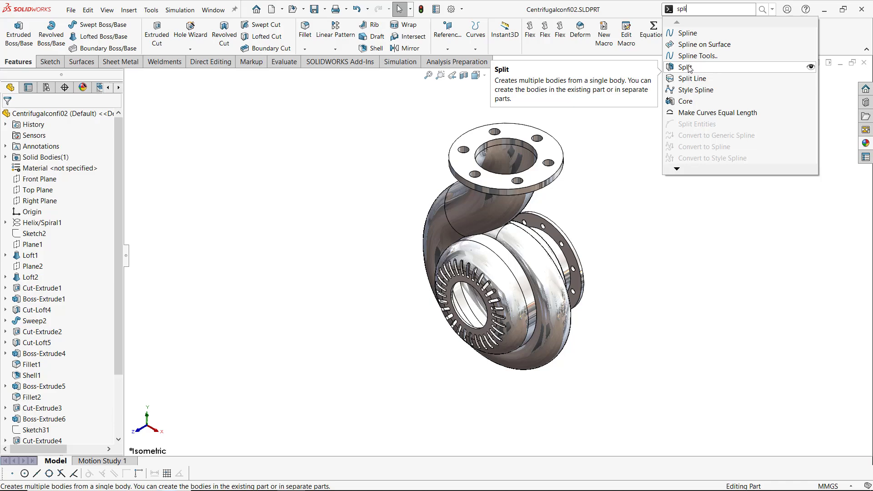
{"action": "left_click_drag", "start_coordinate": [689, 68], "coordinate": [593, 44]}
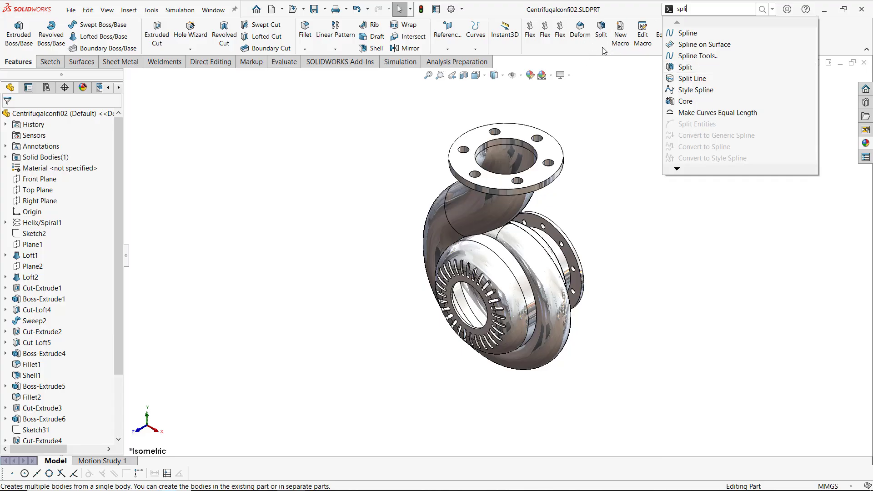
{"action": "left_click", "coordinate": [635, 106]}
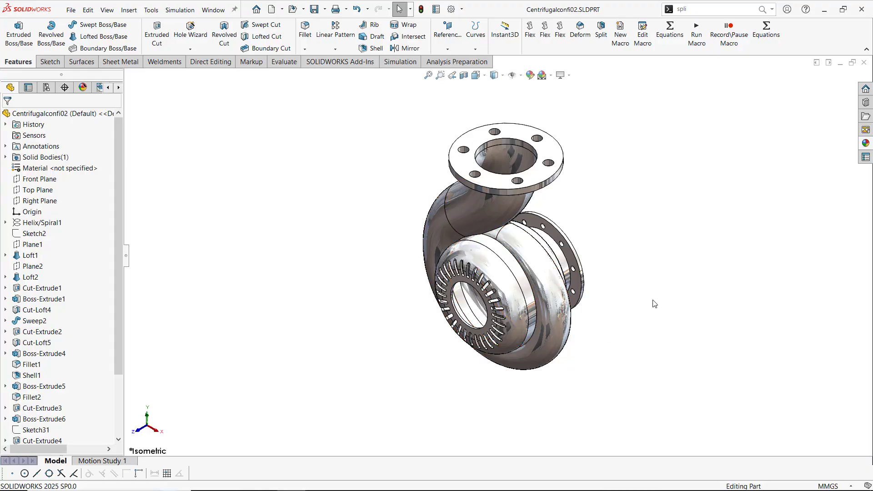
Create a reference plane offset 40 mm from the Front Plane, towards the slotted cover of the casing.
{"action": "left_click", "coordinate": [45, 183]}
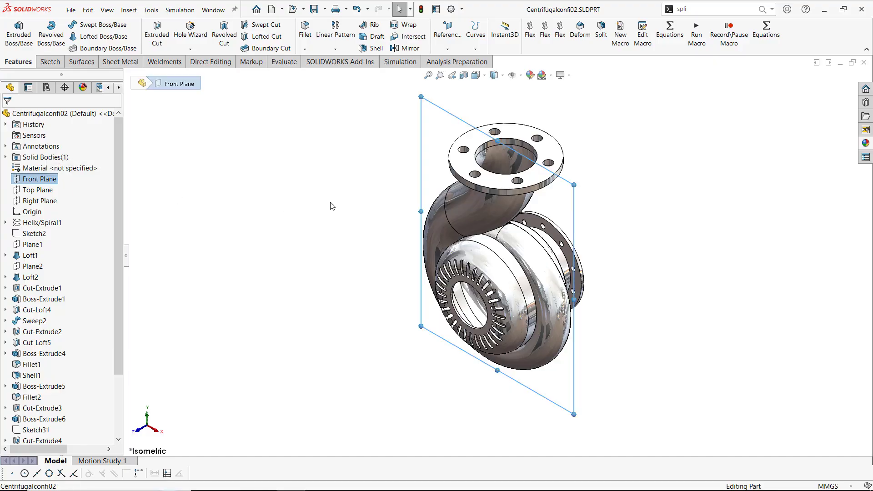
{"action": "left_click", "coordinate": [447, 32]}
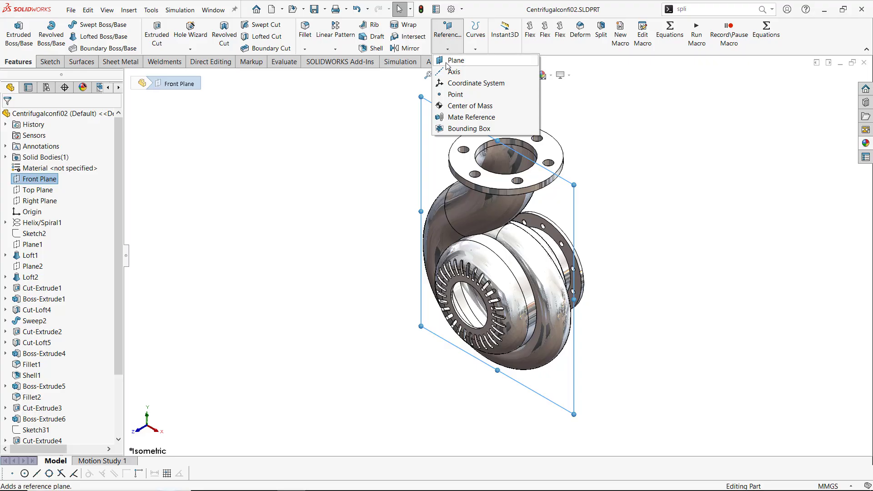
{"action": "left_click", "coordinate": [446, 64]}
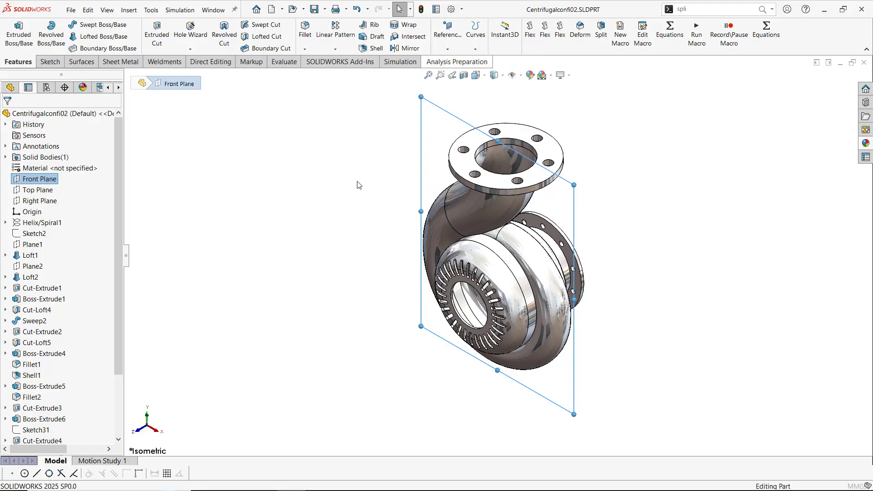
{"action": "middle_click_drag", "start_coordinate": [361, 226], "coordinate": [471, 278]}
{"action": "left_click_drag", "start_coordinate": [69, 260], "coordinate": [2, 224]}
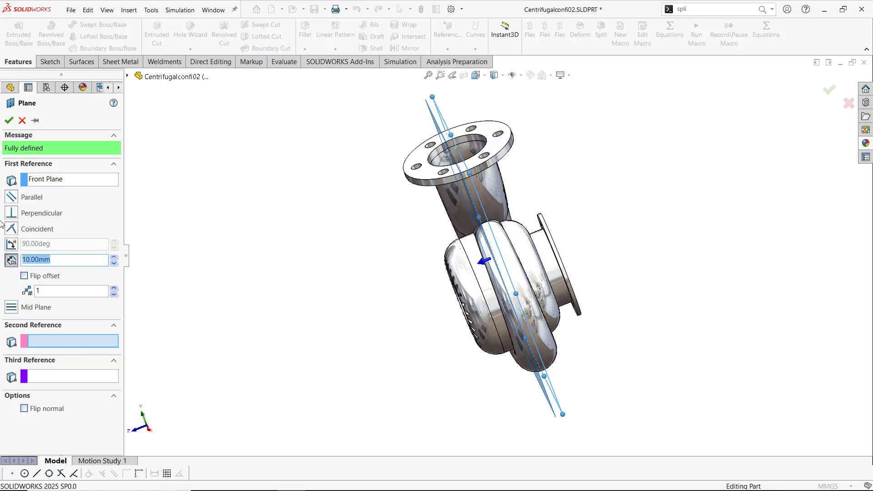
{"action": "left_click", "coordinate": [114, 257]}
{"action": "left_click", "coordinate": [114, 257]}
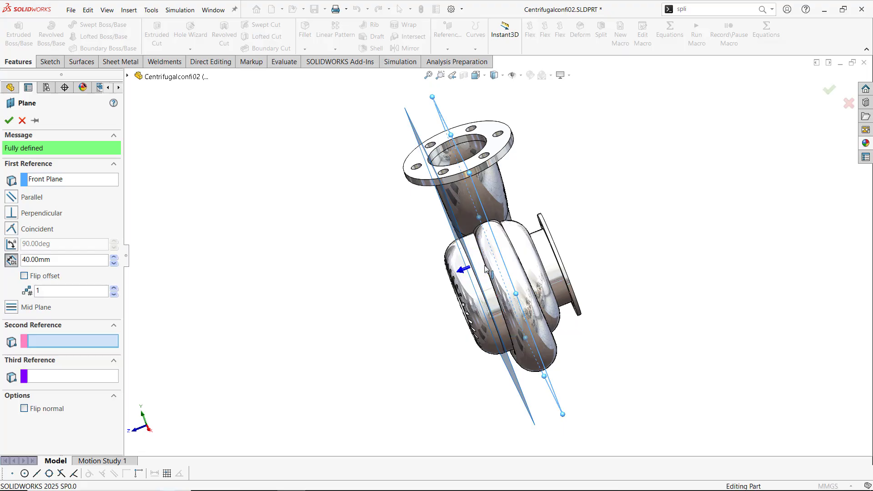
{"action": "middle_click_drag", "start_coordinate": [491, 272], "coordinate": [531, 271]}
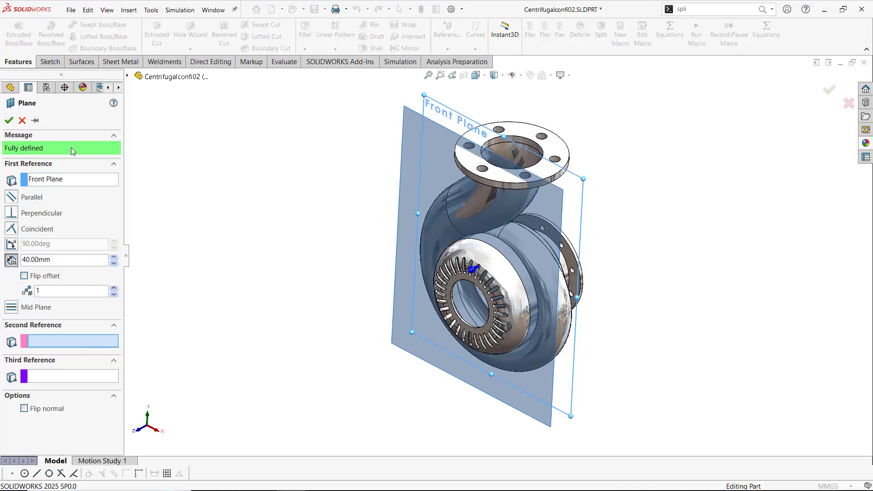
{"action": "left_click", "coordinate": [9, 121]}
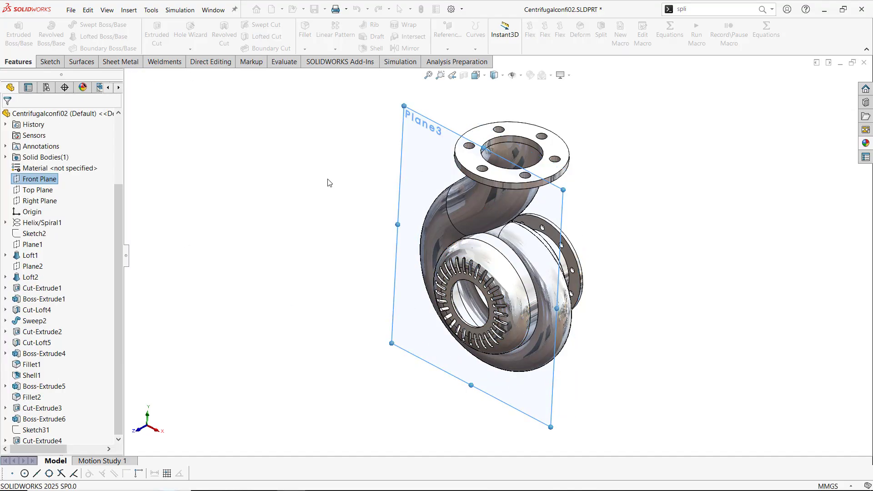
{"action": "middle_click_drag", "start_coordinate": [522, 259], "coordinate": [498, 242]}
{"action": "left_click", "coordinate": [329, 205]}
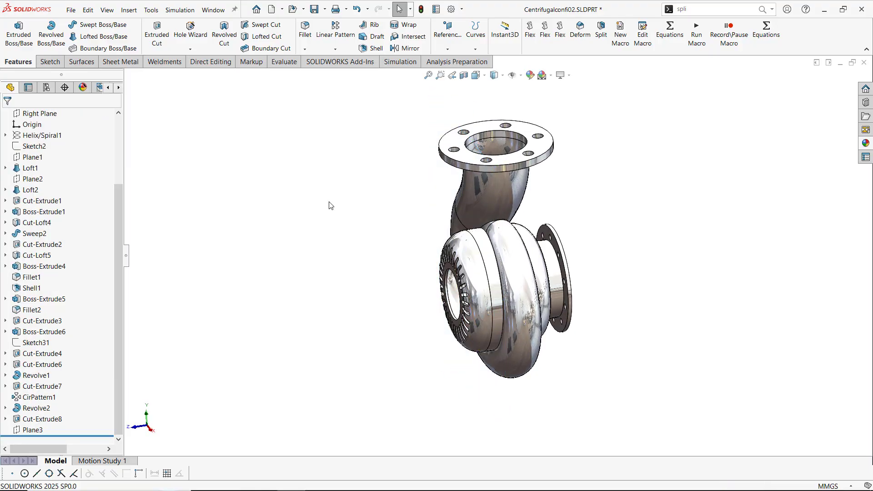
Start a Split with Plane3 and the slotted cover's rounded outer face as trim tools, and cut the part.
{"action": "key", "text": "ctrl+7"}
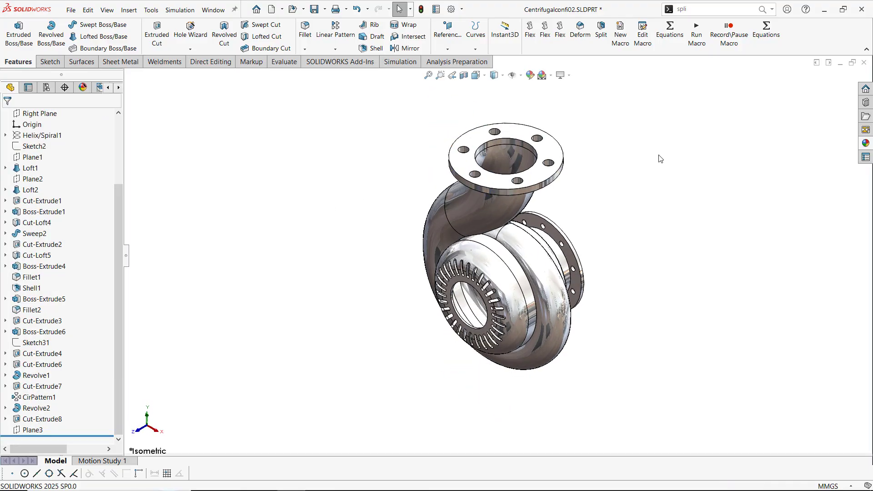
{"action": "left_click", "coordinate": [603, 32]}
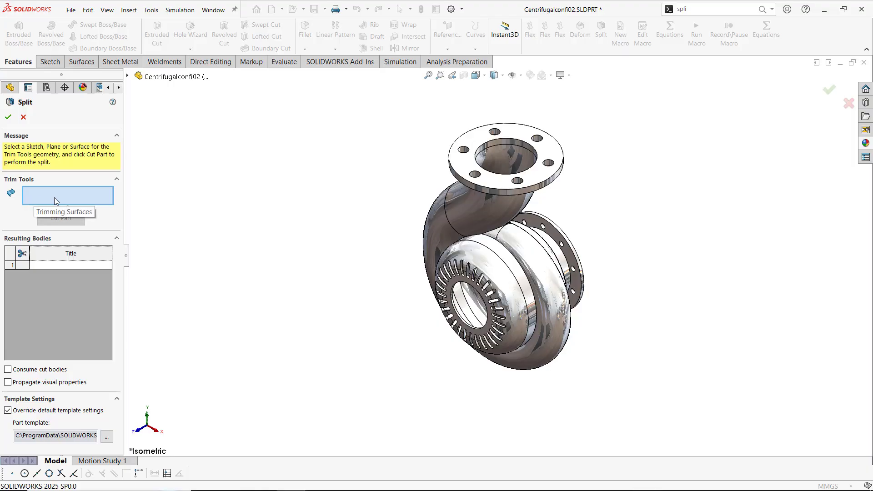
{"action": "left_click", "coordinate": [129, 77]}
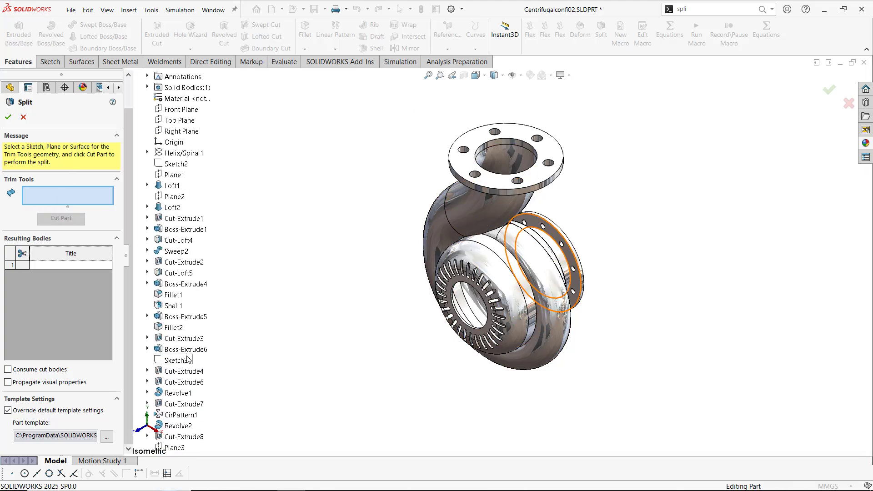
{"action": "left_click", "coordinate": [178, 448]}
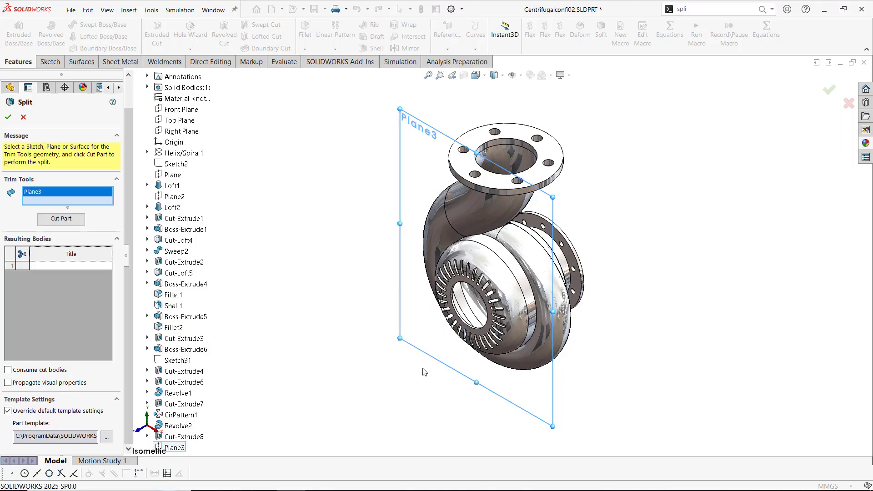
{"action": "left_click", "coordinate": [498, 297]}
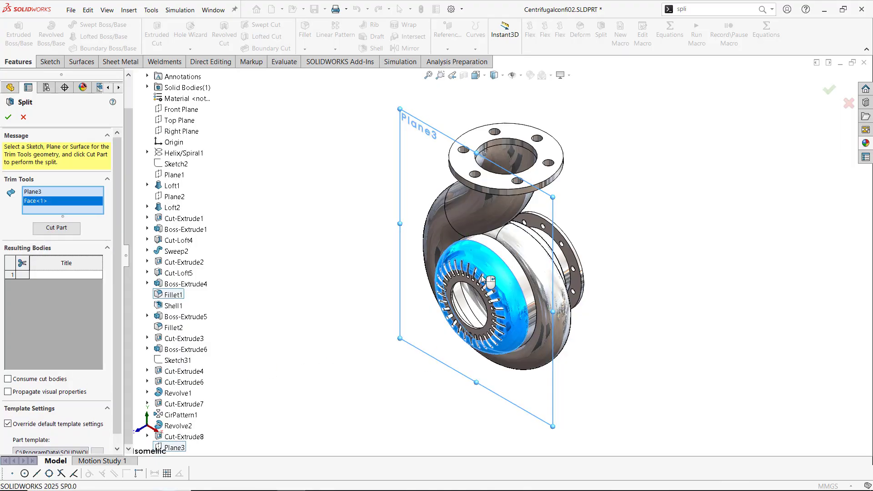
{"action": "left_click", "coordinate": [62, 233]}
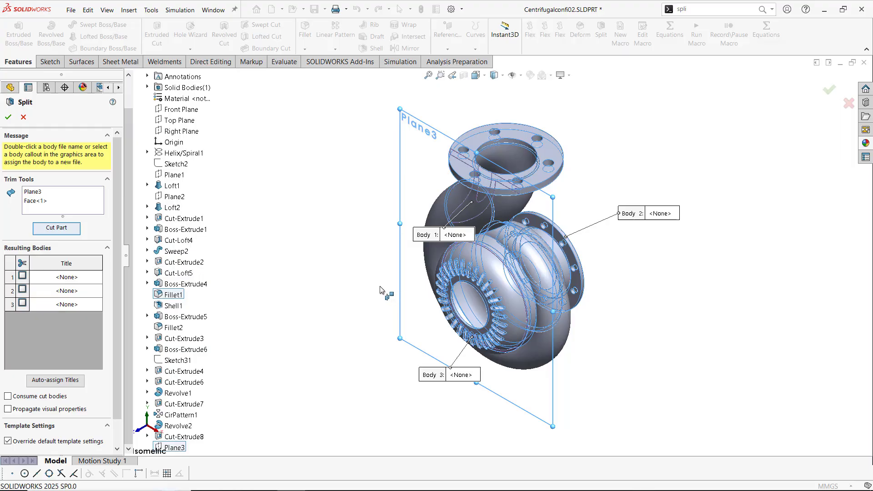
Mark only the slotted cover, body 3, as the resulting body to separate and complete the Split.
{"action": "left_click", "coordinate": [459, 323]}
{"action": "middle_click_drag", "start_coordinate": [433, 307], "coordinate": [285, 254]}
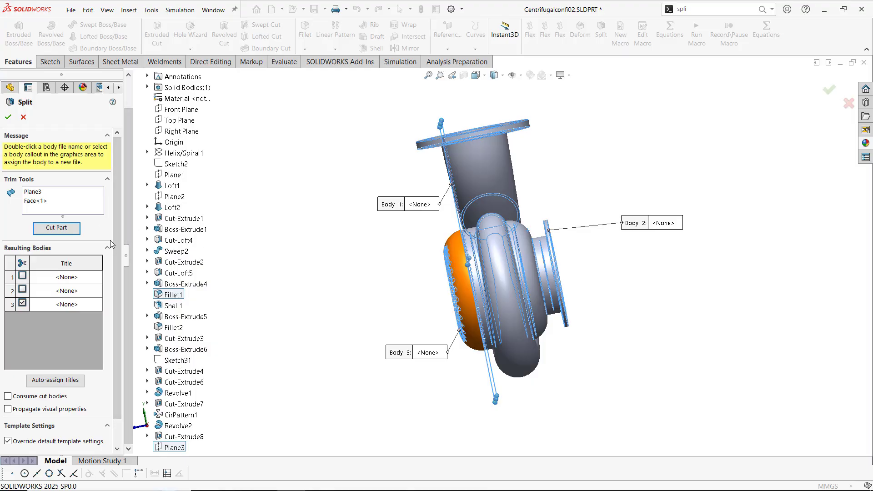
{"action": "scroll", "coordinate": [112, 243], "scroll_direction": "down", "scroll_amount": 1}
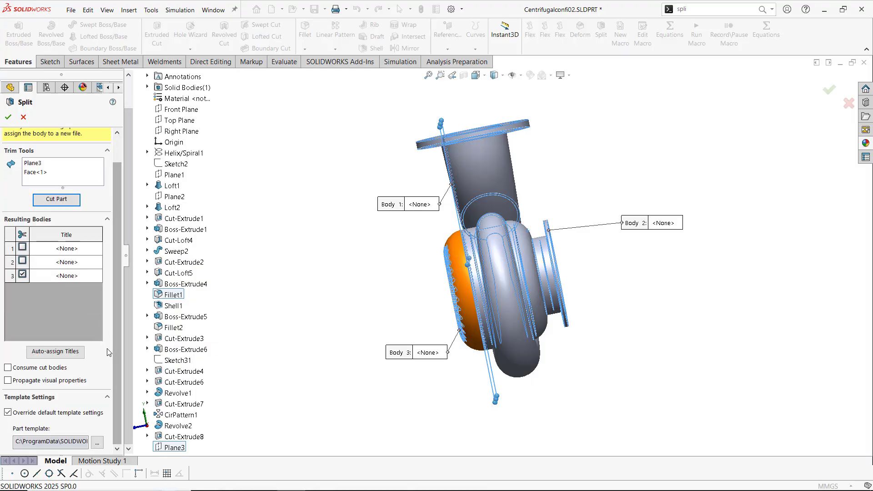
{"action": "left_click", "coordinate": [8, 117]}
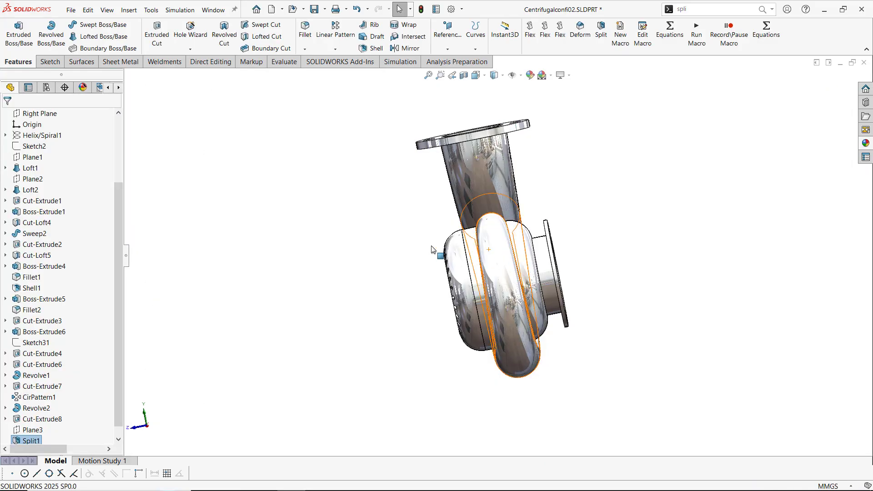
Examine the solid bodies by selecting each split body in turn, and check the slotted cover's face in isometric view.
{"action": "scroll", "coordinate": [73, 198], "scroll_direction": "up", "scroll_amount": 5}
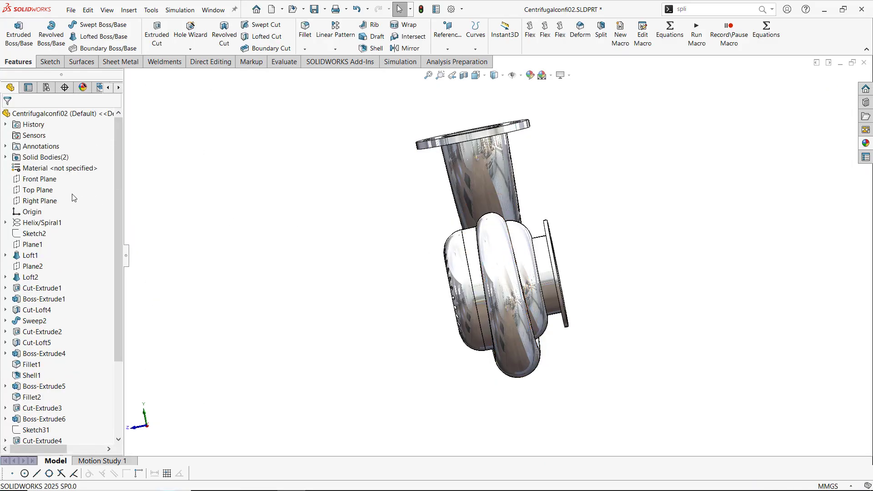
{"action": "left_click", "coordinate": [5, 157]}
{"action": "left_click", "coordinate": [34, 169]}
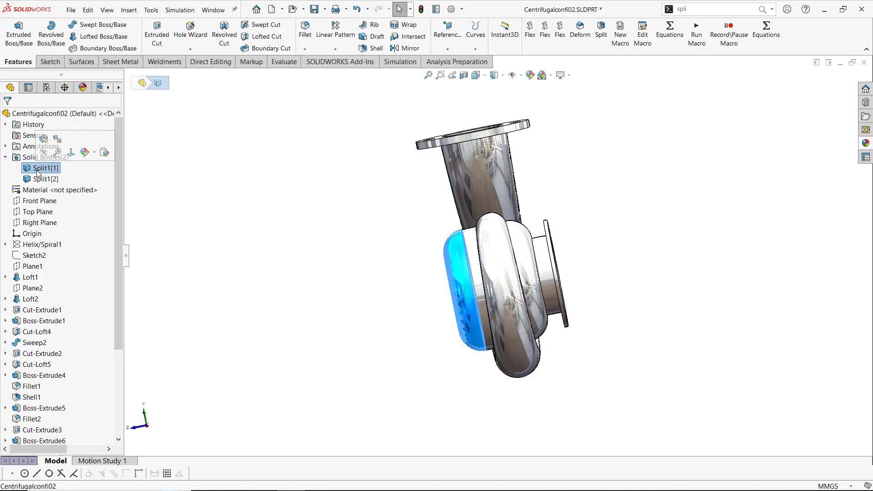
{"action": "left_click", "coordinate": [40, 179]}
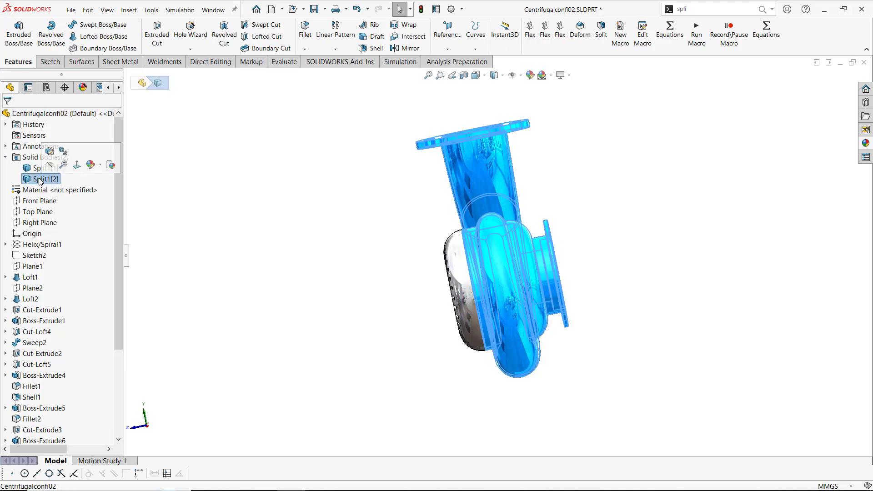
{"action": "left_click", "coordinate": [373, 256]}
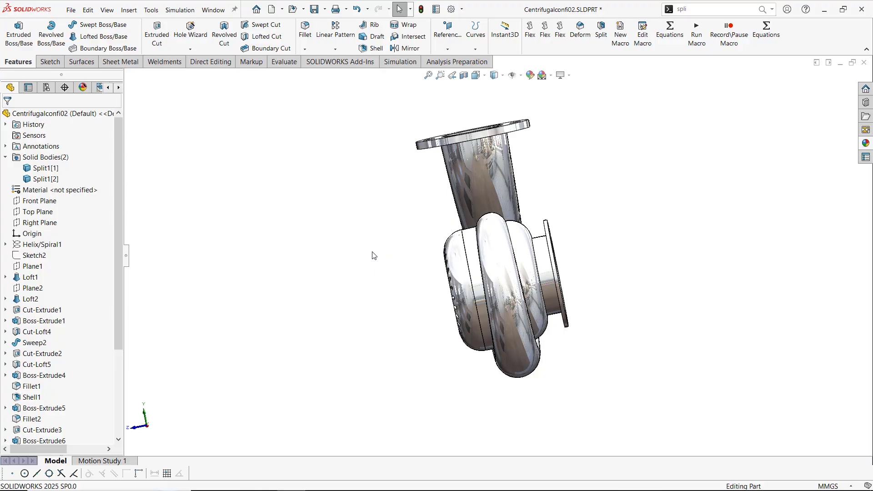
{"action": "key", "text": "ctrl+7"}
{"action": "left_click", "coordinate": [456, 274]}
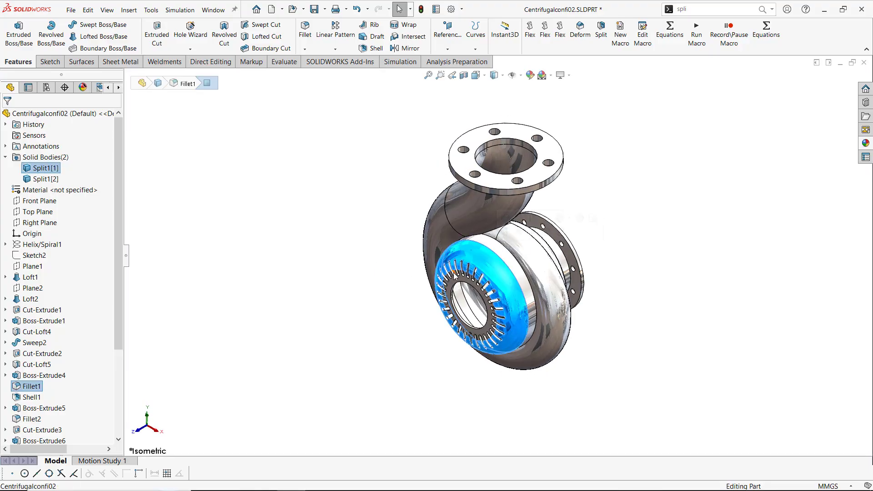
{"action": "left_click", "coordinate": [387, 269]}
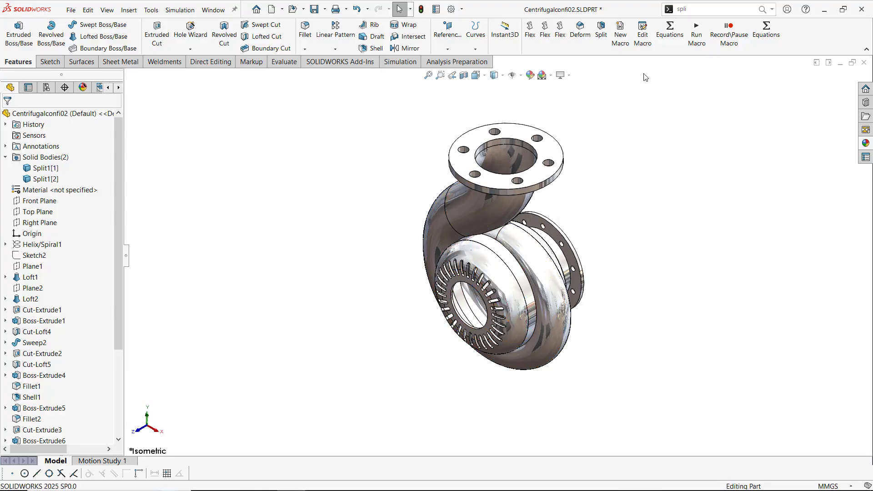
Move the slotted cover body about 146 mm along Z, away from the casing, with Move/Copy Bodies.
{"action": "left_click", "coordinate": [727, 9]}
{"action": "type", "text": "move"}
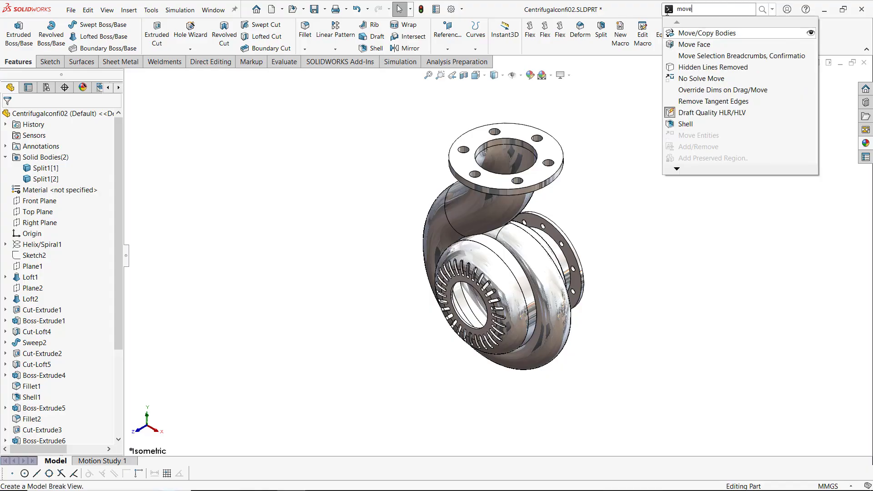
{"action": "left_click", "coordinate": [672, 34]}
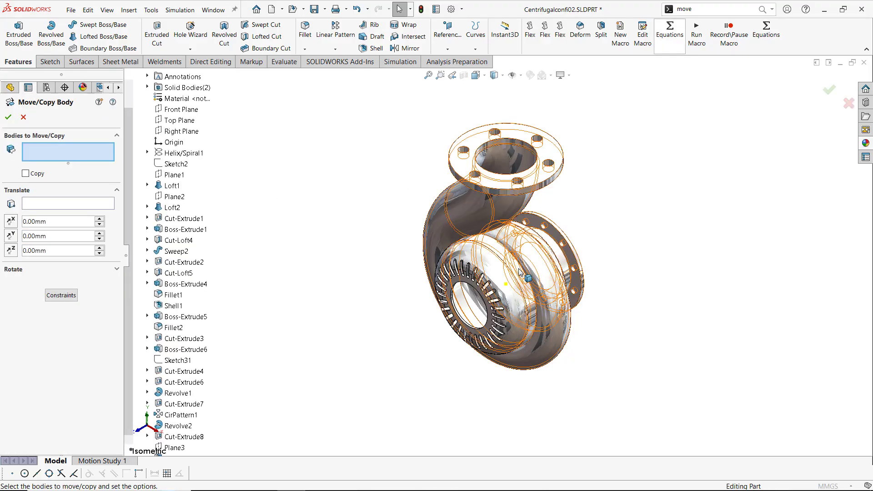
{"action": "left_click", "coordinate": [488, 273]}
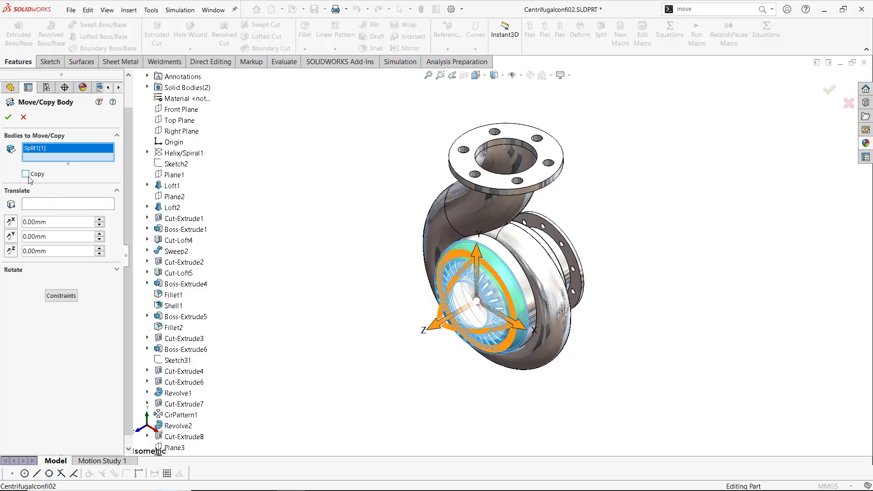
{"action": "left_click_drag", "start_coordinate": [431, 328], "coordinate": [349, 358]}
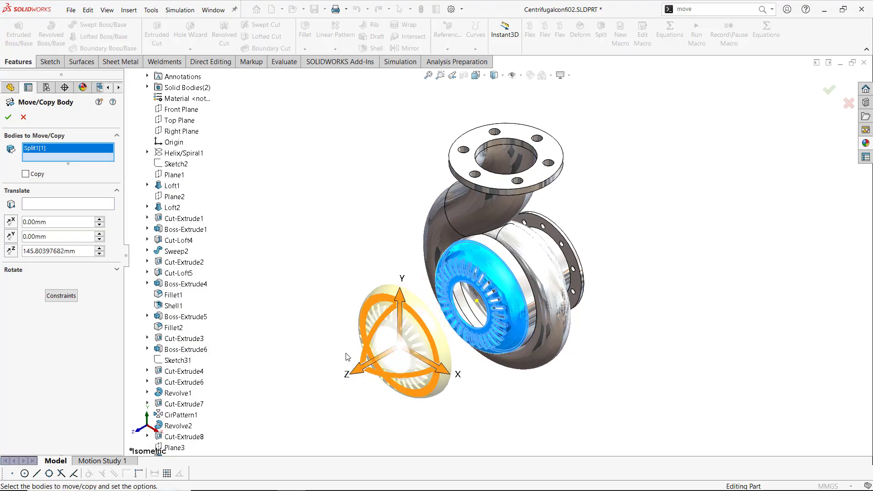
{"action": "left_click", "coordinate": [9, 118]}
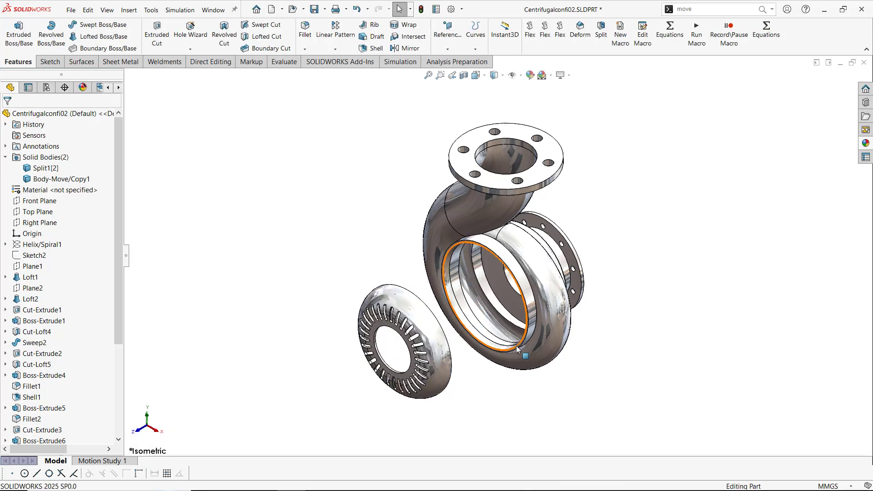
{"action": "middle_click_drag", "start_coordinate": [482, 292], "coordinate": [463, 298]}
{"action": "key", "text": "ctrl+7"}
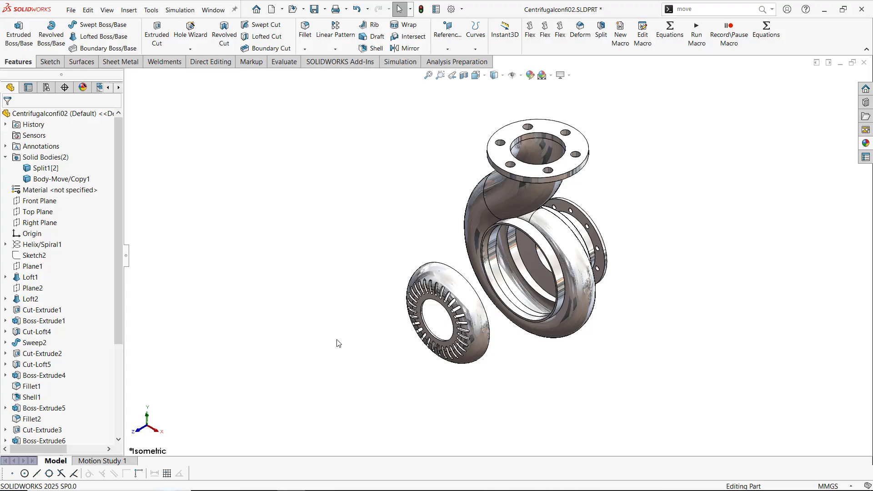
Start a Split with the Front Plane as trim tool and only the casing body as target, and cut it.
{"action": "left_click", "coordinate": [600, 31]}
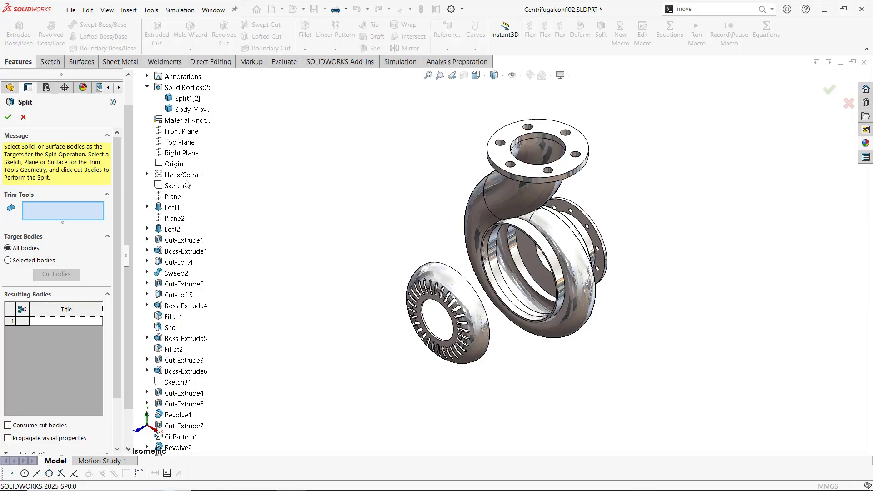
{"action": "left_click", "coordinate": [181, 132]}
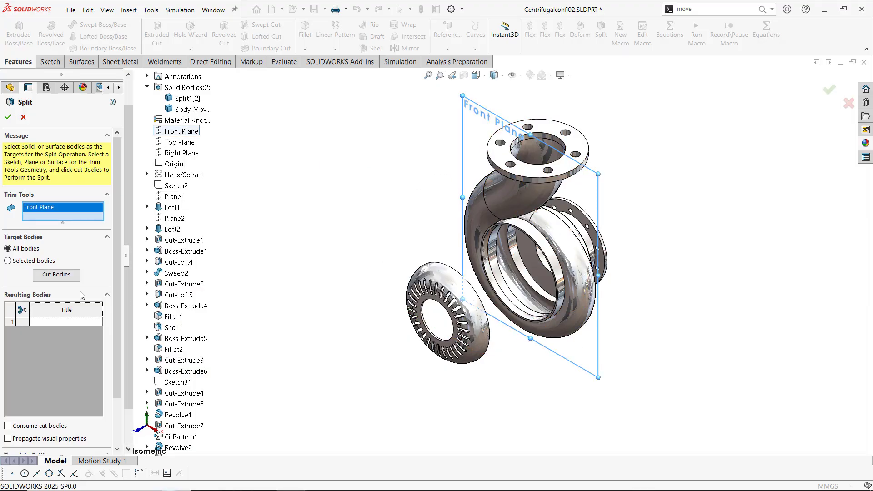
{"action": "left_click", "coordinate": [8, 261]}
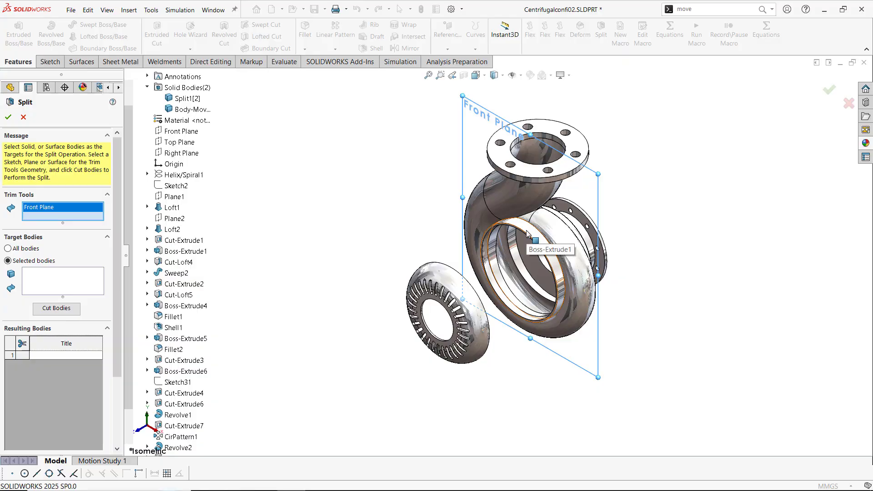
{"action": "left_click", "coordinate": [186, 98]}
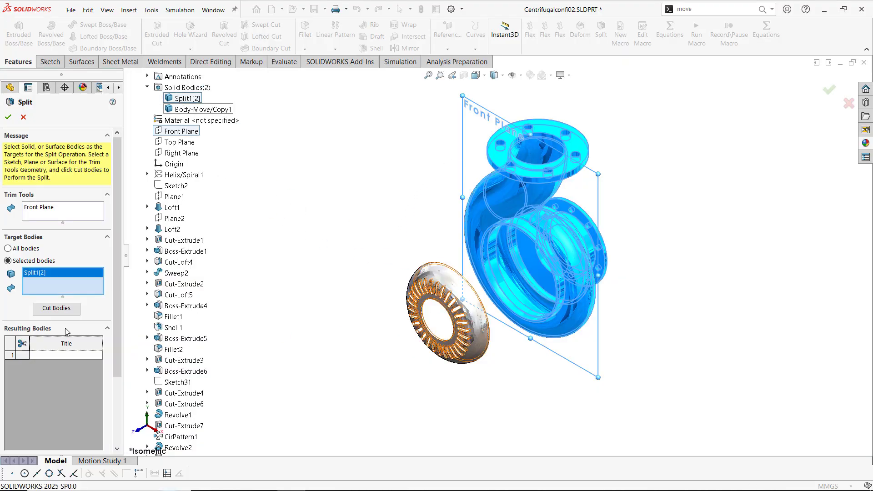
{"action": "left_click", "coordinate": [47, 313]}
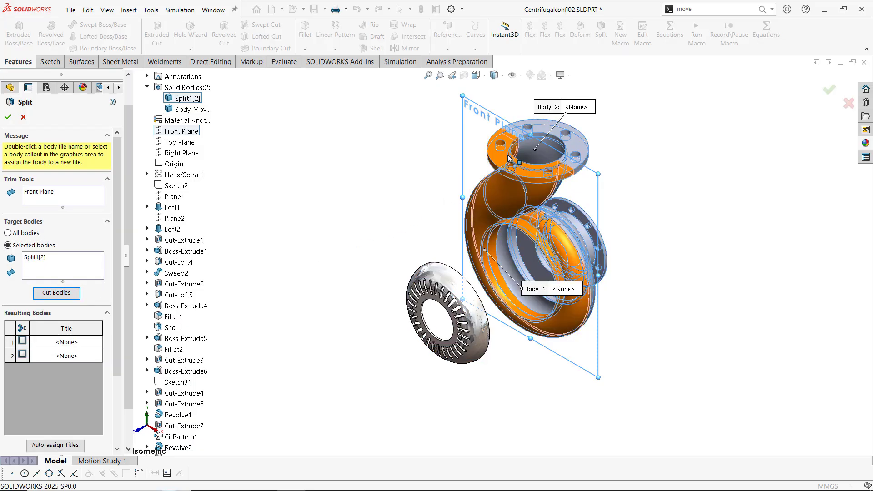
{"action": "left_click", "coordinate": [570, 144]}
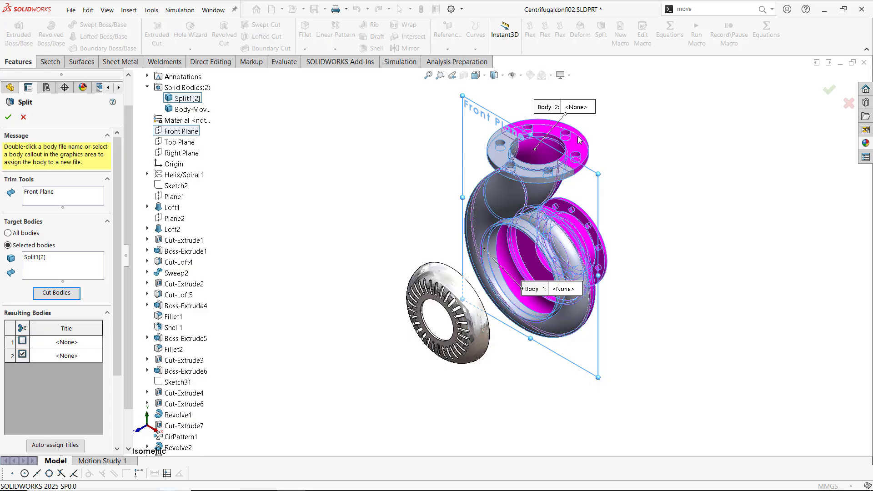
{"action": "left_click", "coordinate": [580, 140]}
{"action": "scroll", "coordinate": [118, 275], "scroll_direction": "down", "scroll_amount": 3}
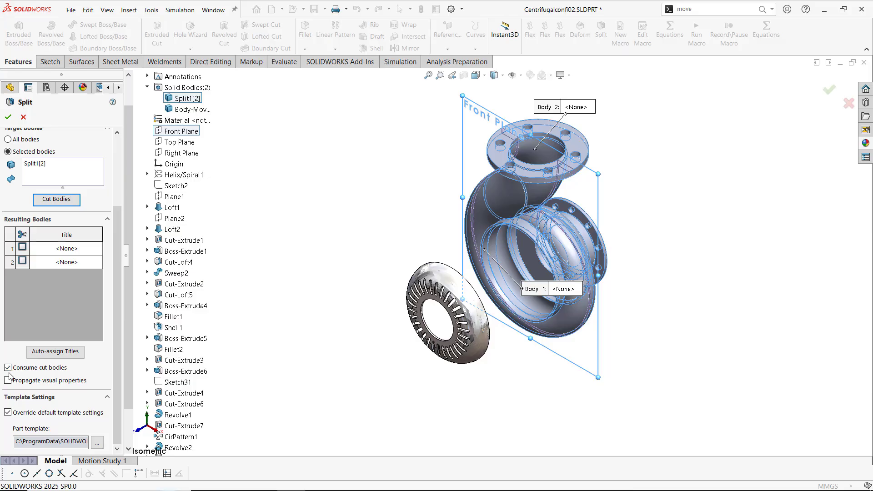
{"action": "left_click", "coordinate": [8, 369]}
Assign the two resulting casing halves to the files Body1.SLDPRT and Body2.SLDPRT in Downloads, and clear both assignments.
{"action": "left_click", "coordinate": [21, 248]}
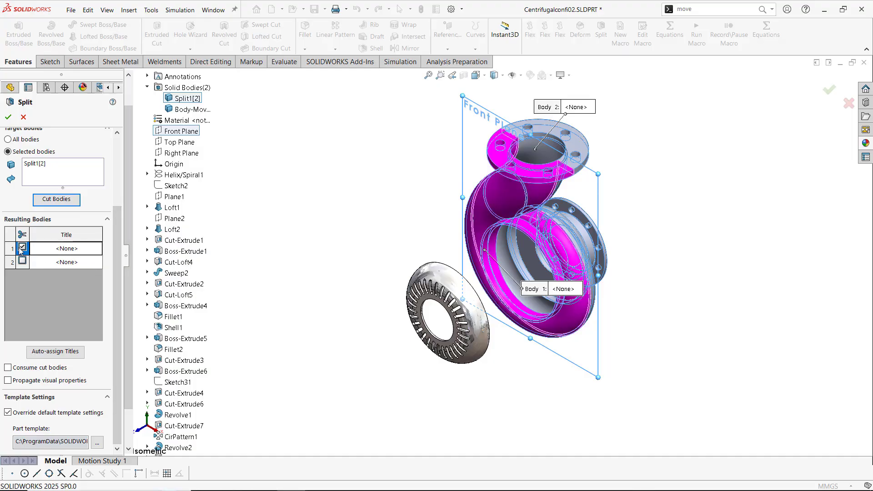
{"action": "left_click", "coordinate": [69, 252]}
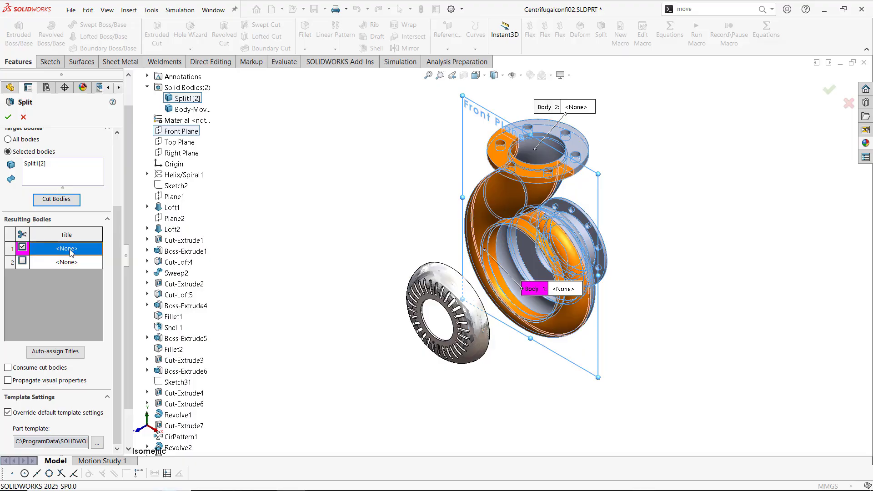
{"action": "double_click", "coordinate": [70, 252]}
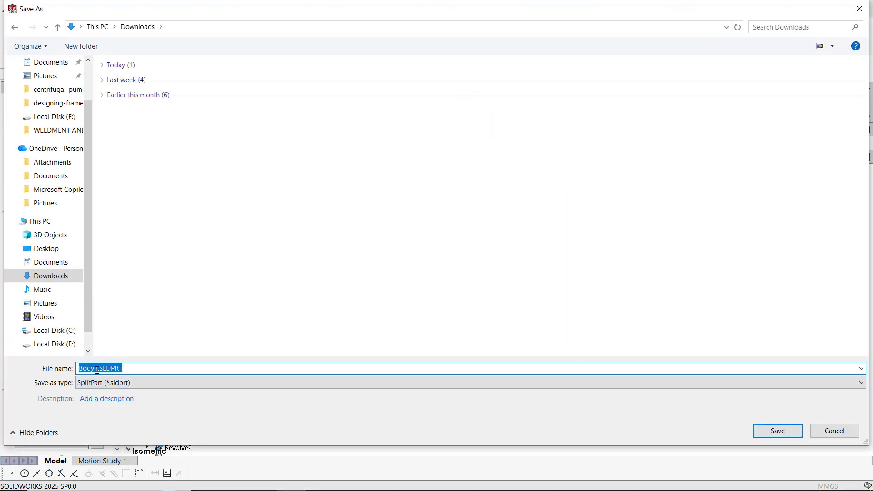
{"action": "left_click", "coordinate": [97, 370]}
{"action": "left_click", "coordinate": [771, 434]}
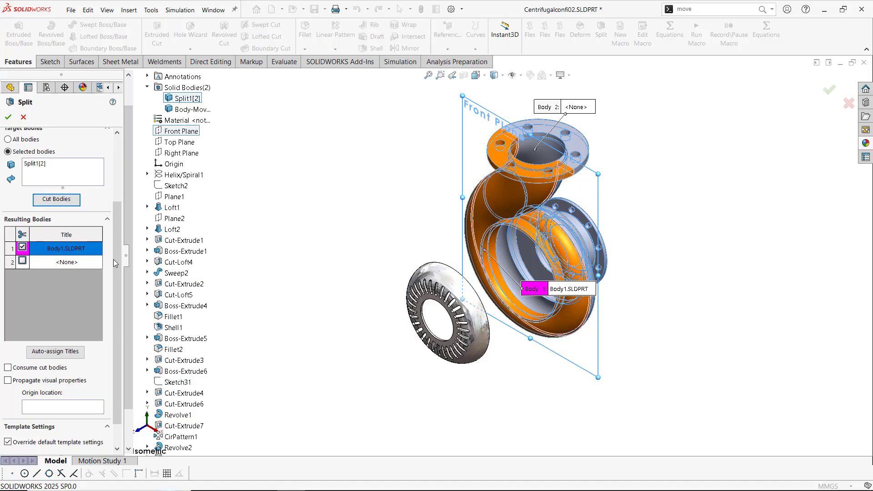
{"action": "double_click", "coordinate": [59, 264]}
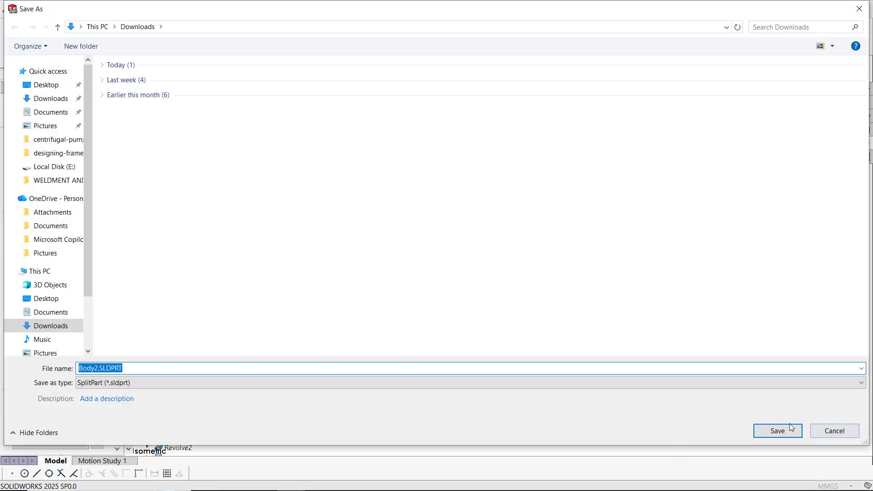
{"action": "left_click", "coordinate": [773, 431]}
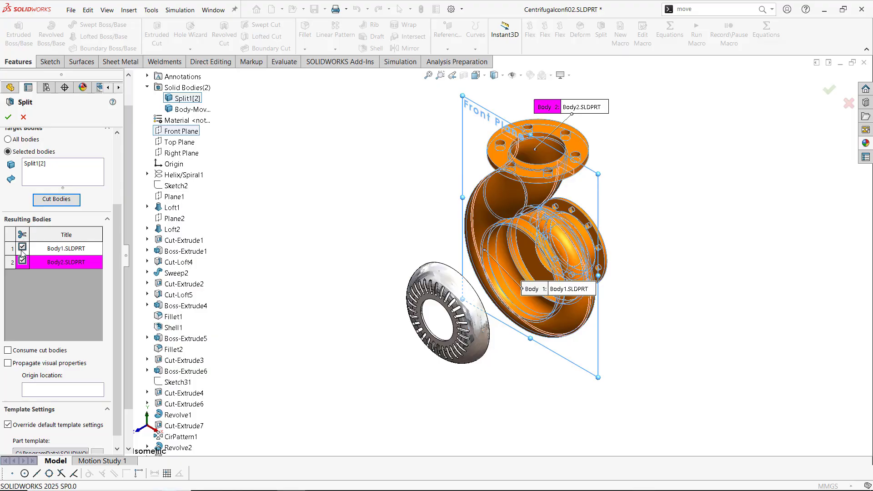
{"action": "left_click", "coordinate": [23, 236]}
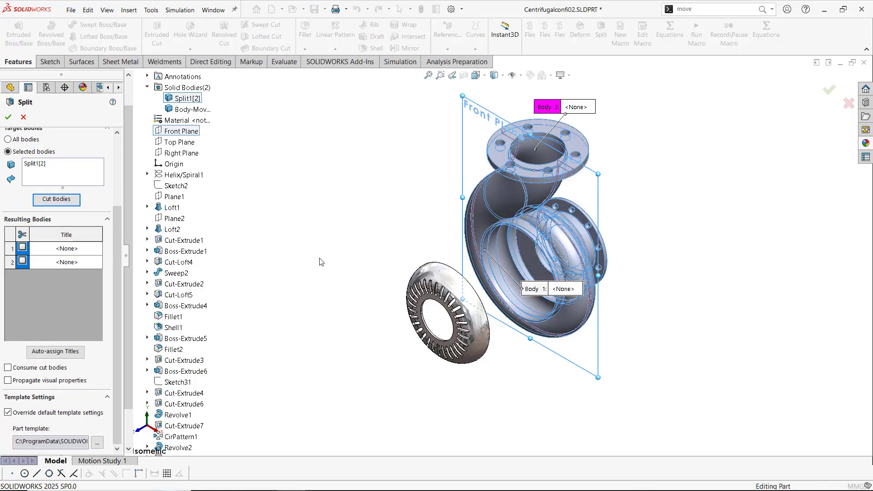
Auto-assign titles to both resulting casing halves and remove the titles again.
{"action": "left_click", "coordinate": [60, 352]}
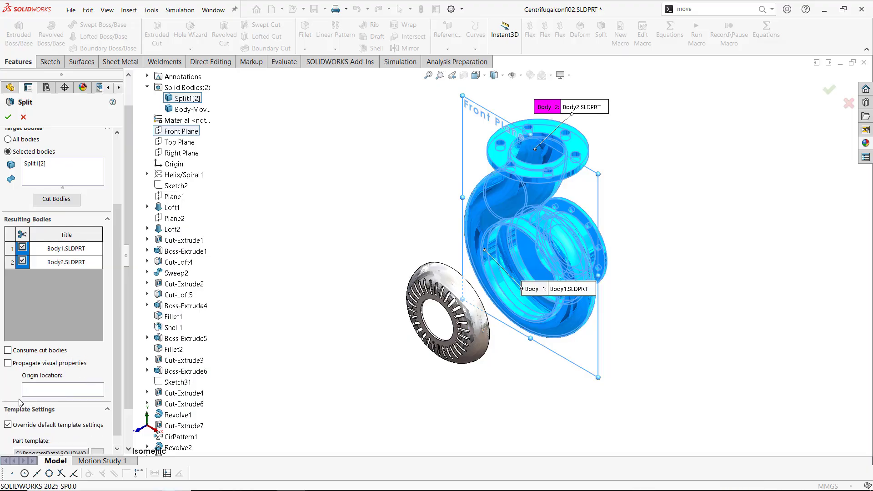
{"action": "scroll", "coordinate": [20, 402], "scroll_direction": "down", "scroll_amount": 1}
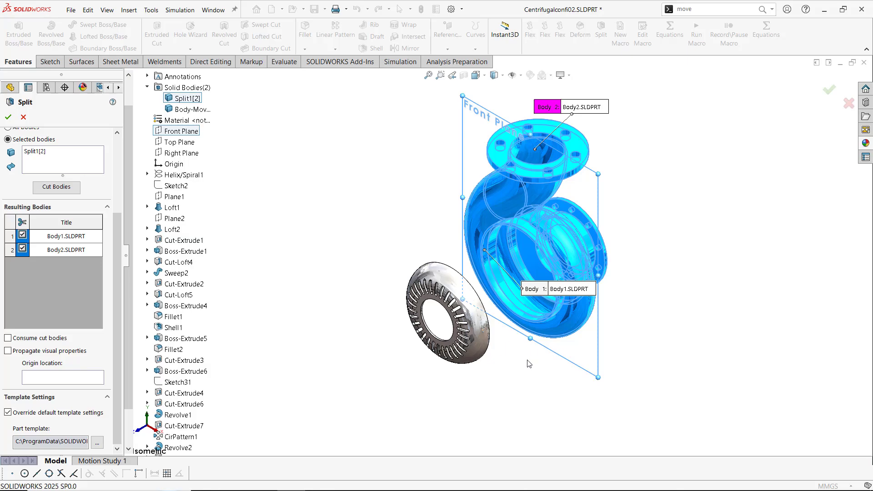
{"action": "left_click", "coordinate": [22, 222]}
Complete the Split with both casing halves as resulting bodies, leaving their titles unassigned.
{"action": "left_click_drag", "start_coordinate": [117, 293], "coordinate": [117, 358]}
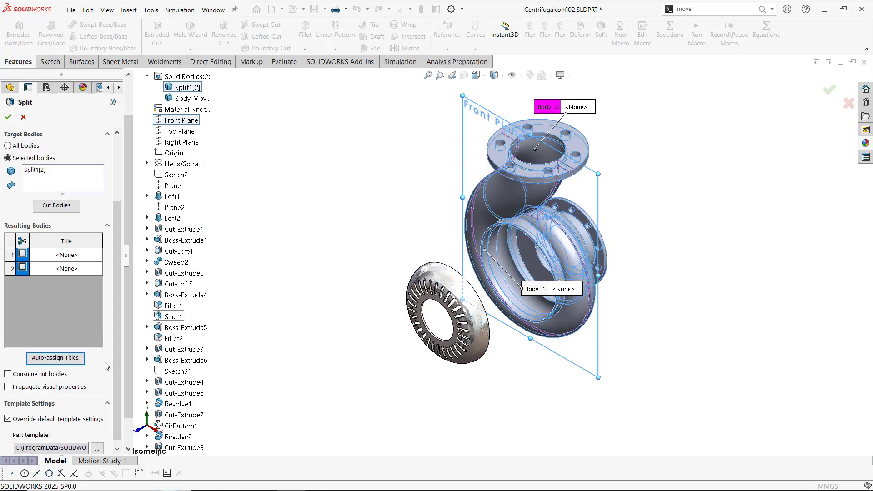
{"action": "left_click", "coordinate": [22, 241]}
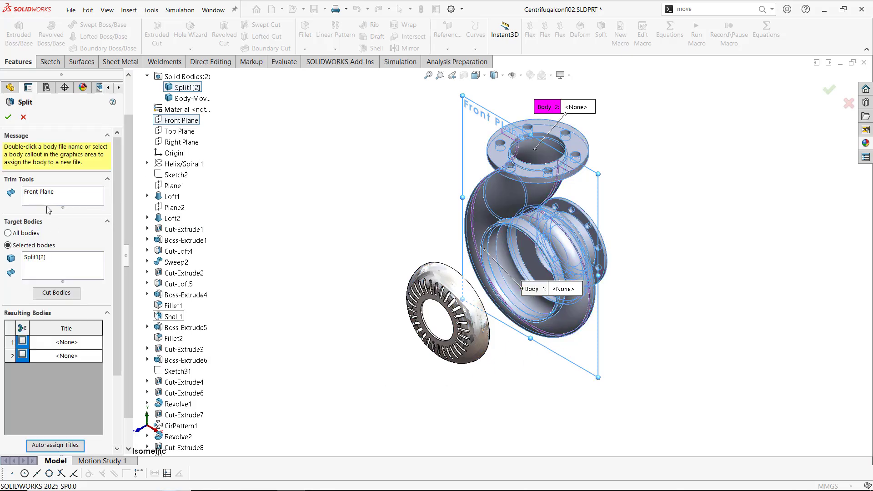
{"action": "left_click", "coordinate": [10, 118]}
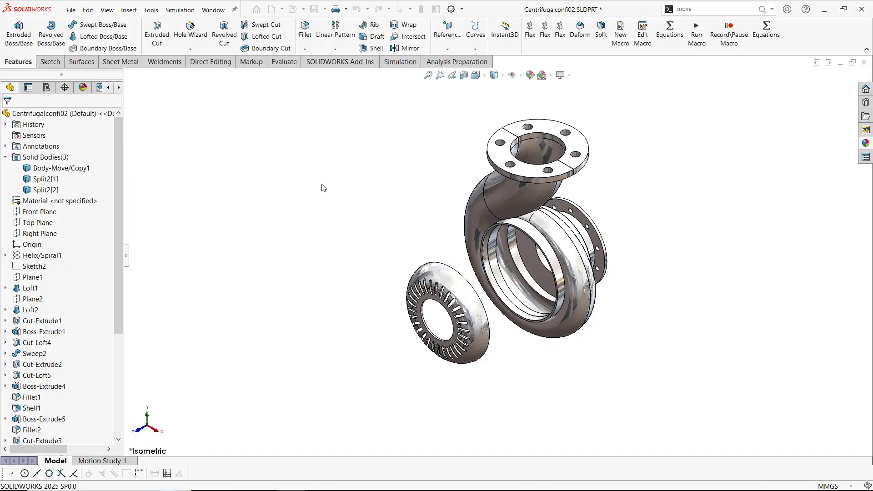
Move the rear casing half 130 mm along Z, away from the front half and the slotted cover.
{"action": "mouse_move", "coordinate": [546, 252]}
{"action": "middle_mouse_down"}
{"action": "mouse_move", "coordinate": [494, 233]}
{"action": "mouse_move", "coordinate": [552, 253]}
{"action": "middle_mouse_up"}
{"action": "key", "text": "ctrl+7"}
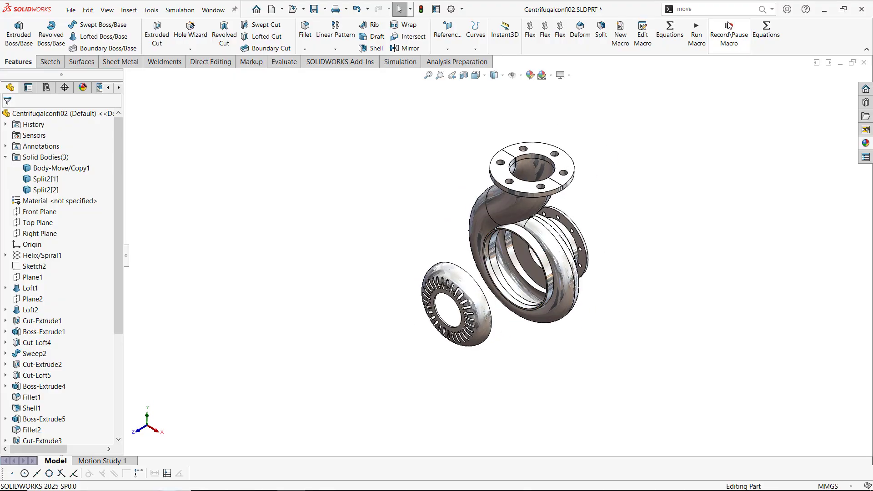
{"action": "left_click", "coordinate": [729, 25]}
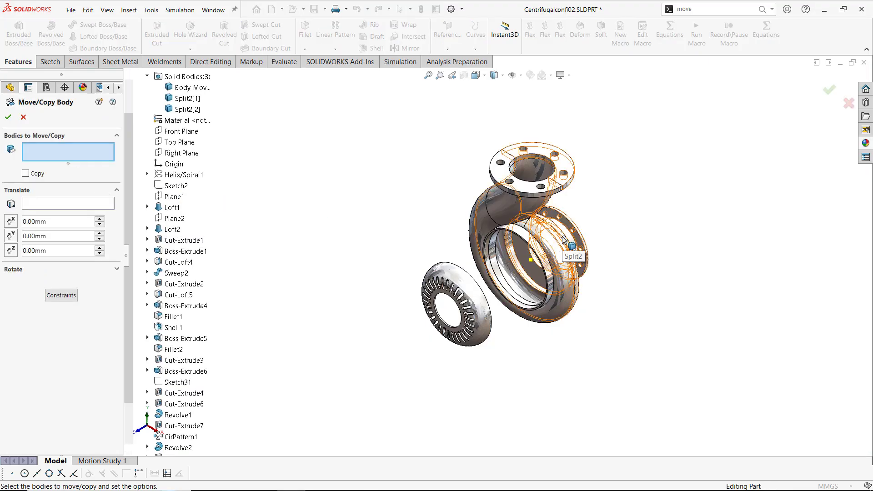
{"action": "left_click", "coordinate": [576, 234]}
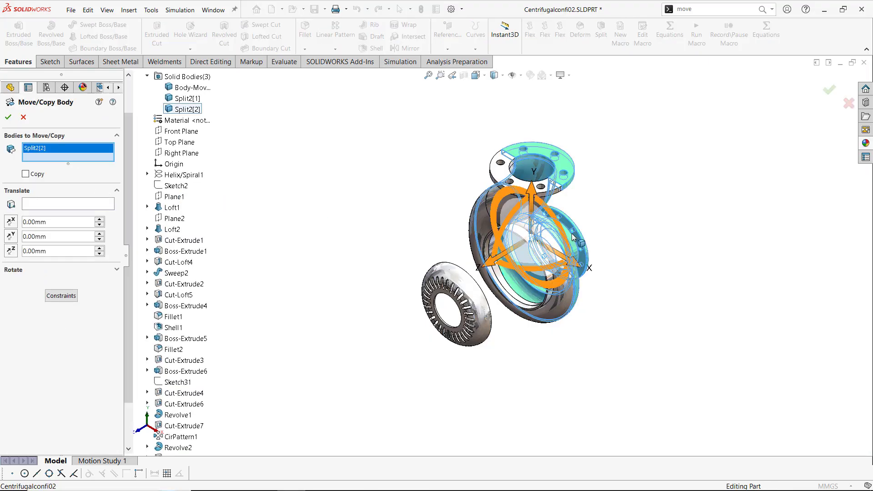
{"action": "left_click_drag", "start_coordinate": [493, 267], "coordinate": [579, 233]}
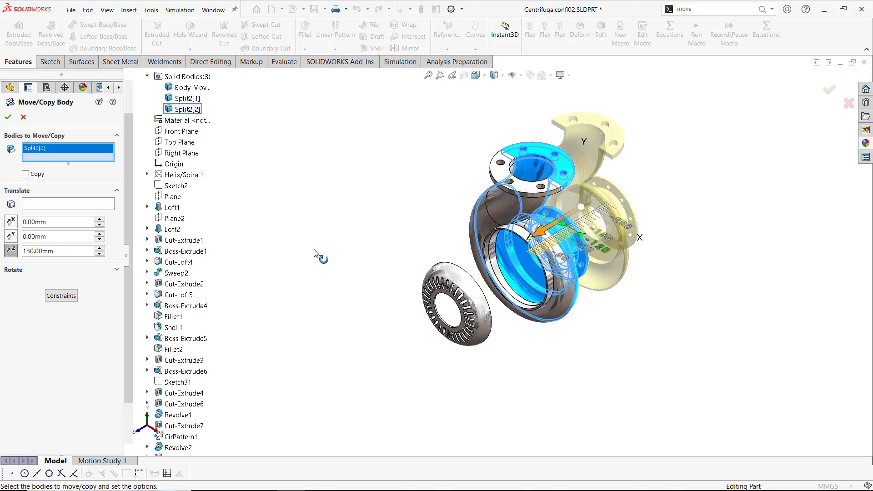
{"action": "left_click", "coordinate": [9, 117]}
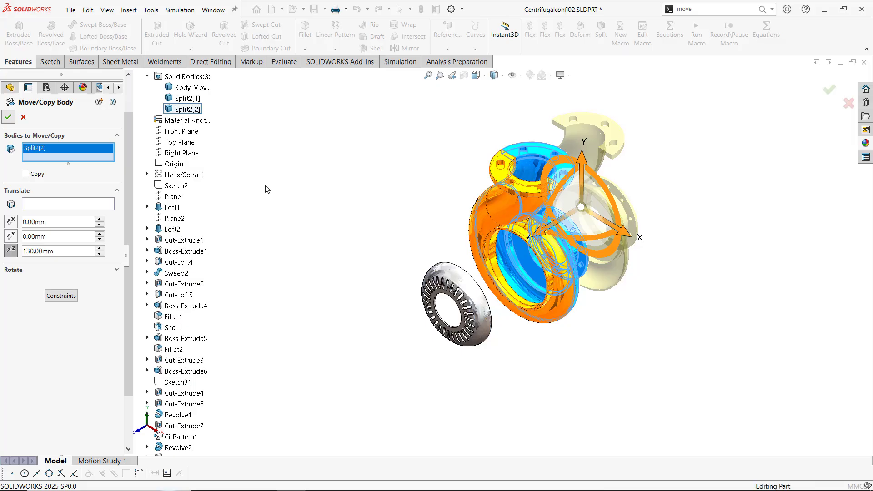
Examine the separated bodies from the side and in isometric view, selecting each of the three solid bodies in turn.
{"action": "middle_click_drag", "start_coordinate": [321, 222], "coordinate": [437, 220]}
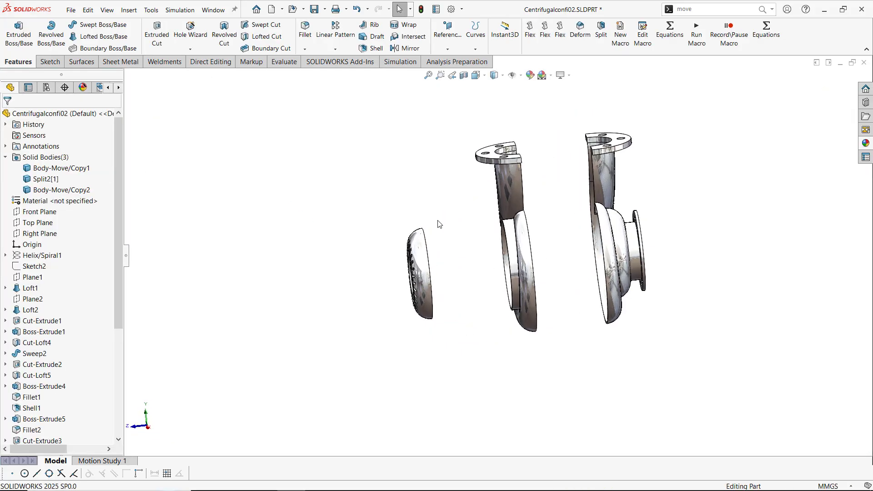
{"action": "key", "text": "ctrl+7"}
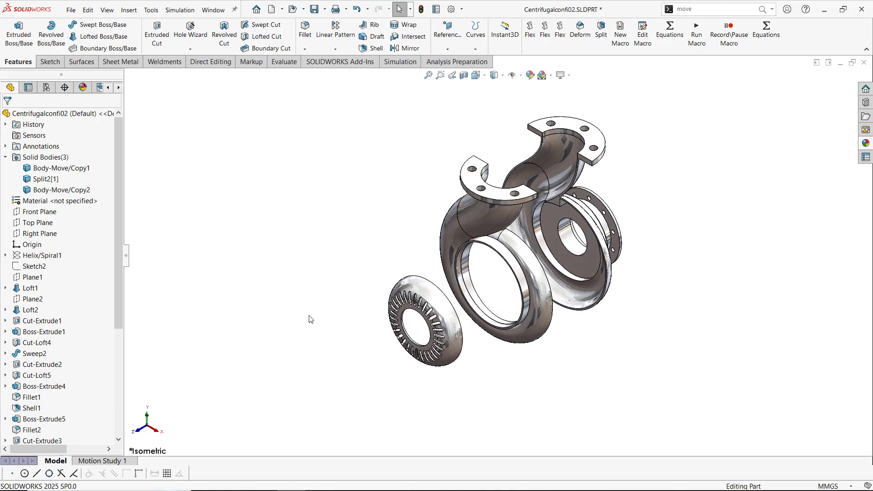
{"action": "left_click", "coordinate": [50, 169]}
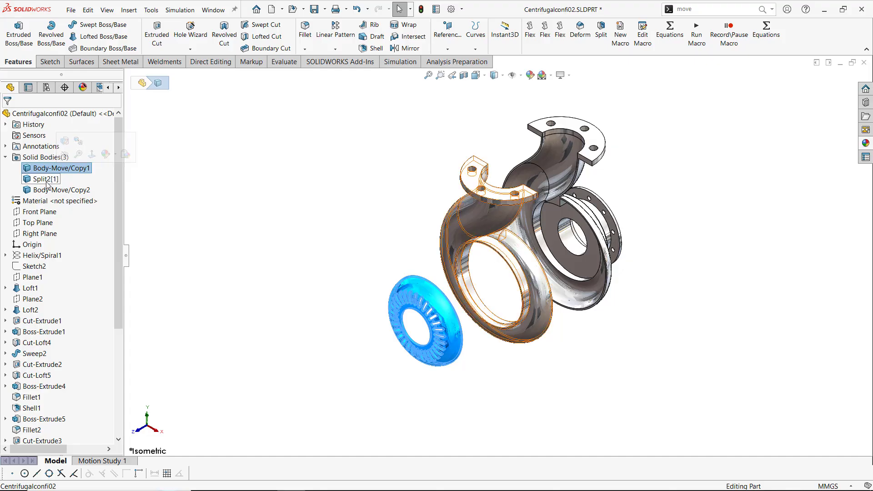
{"action": "left_click", "coordinate": [46, 179]}
{"action": "left_click", "coordinate": [59, 190]}
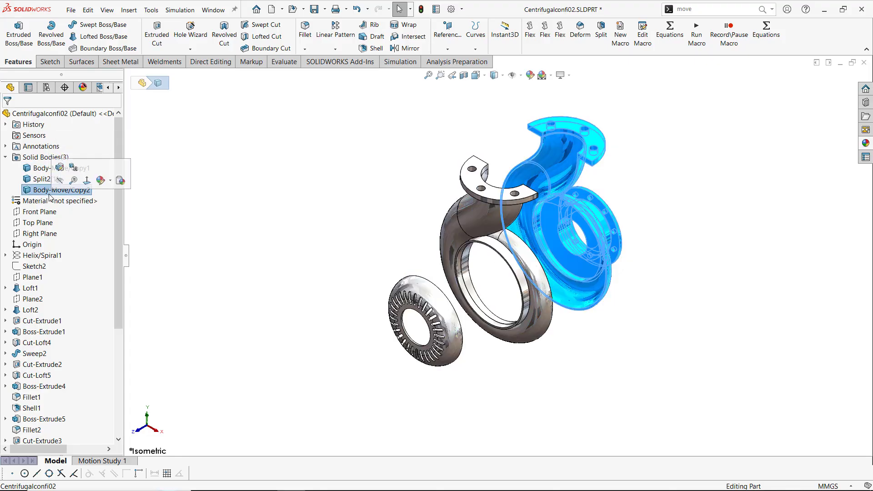
{"action": "left_click", "coordinate": [382, 235]}
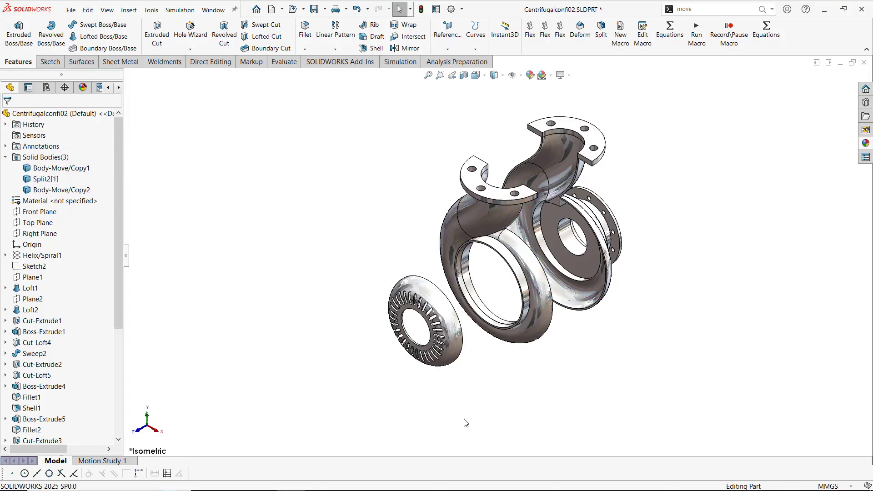